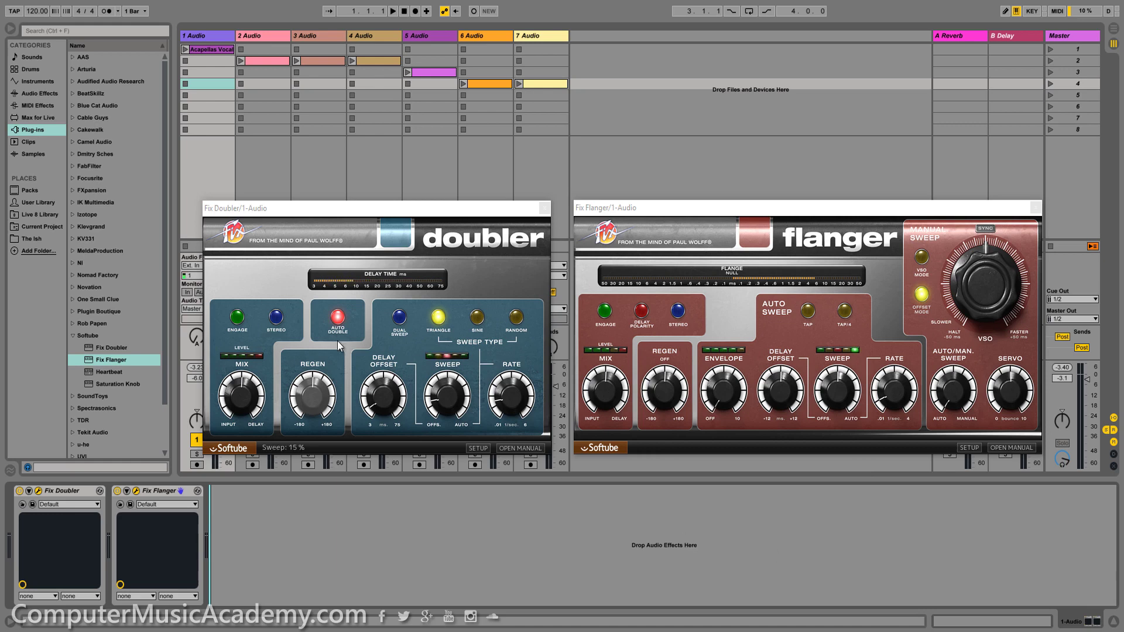
Step: Play the Acapellas Vocal clip through the engaged Doubler at about 62% mix, Stereo on
left_click(184, 51)
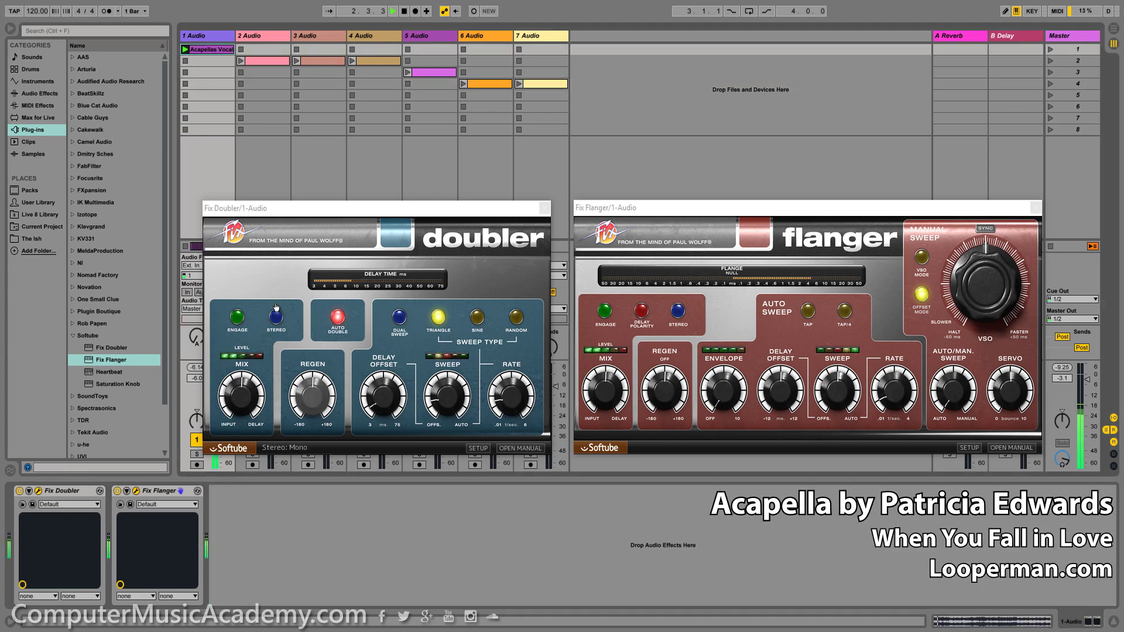
left_click(237, 318)
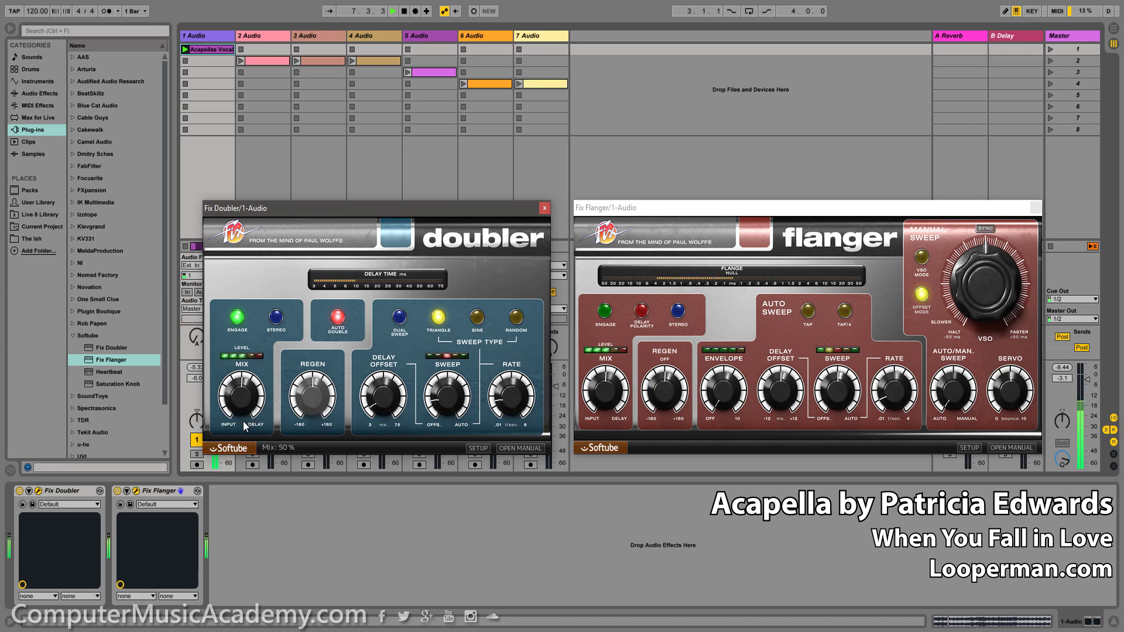
mouse_move(243, 421)
left_mouse_down()
mouse_move(241, 480)
mouse_move(248, 338)
mouse_move(247, 385)
left_mouse_up()
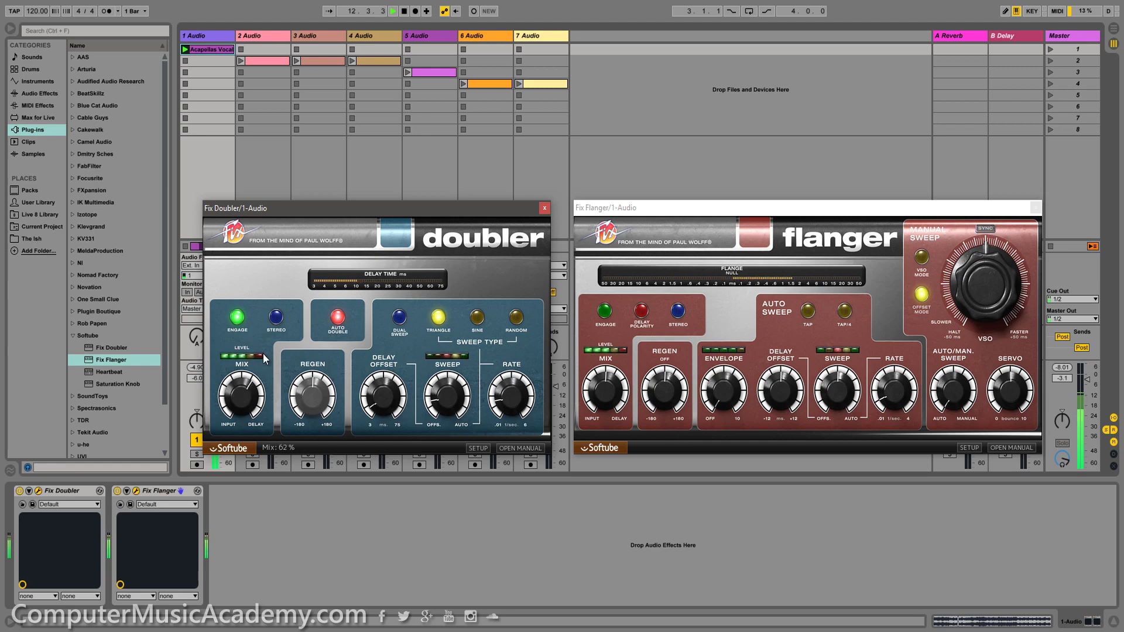
left_click(276, 317)
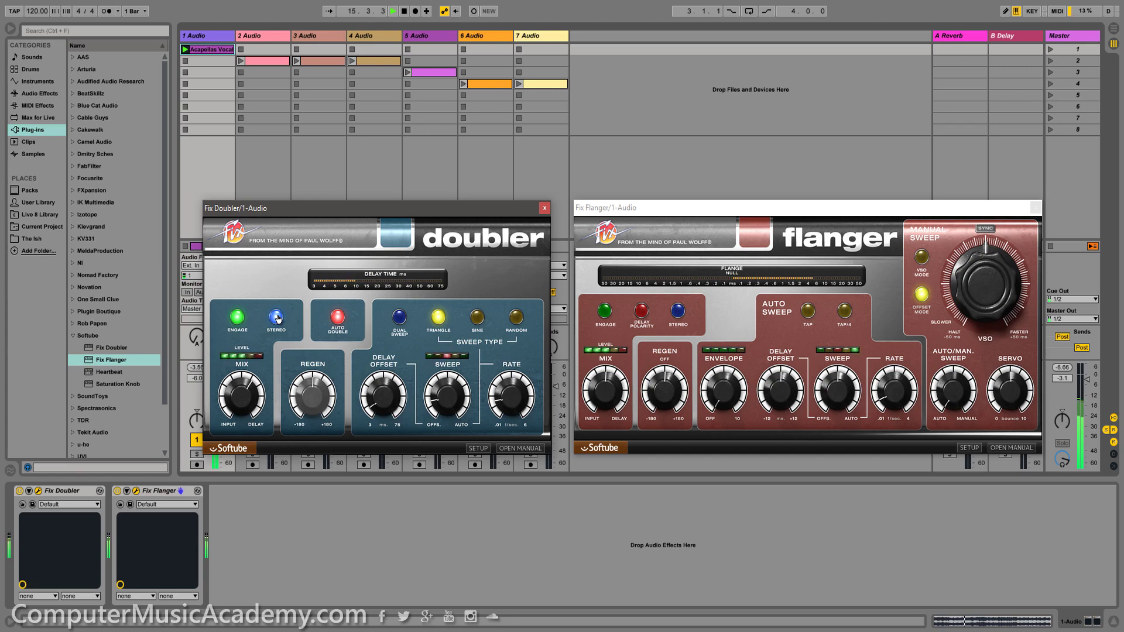
Step: Turn Auto Double off; set negative regen, 18.4 ms delay offset, 43% sweep and a faster rate
left_click(340, 319)
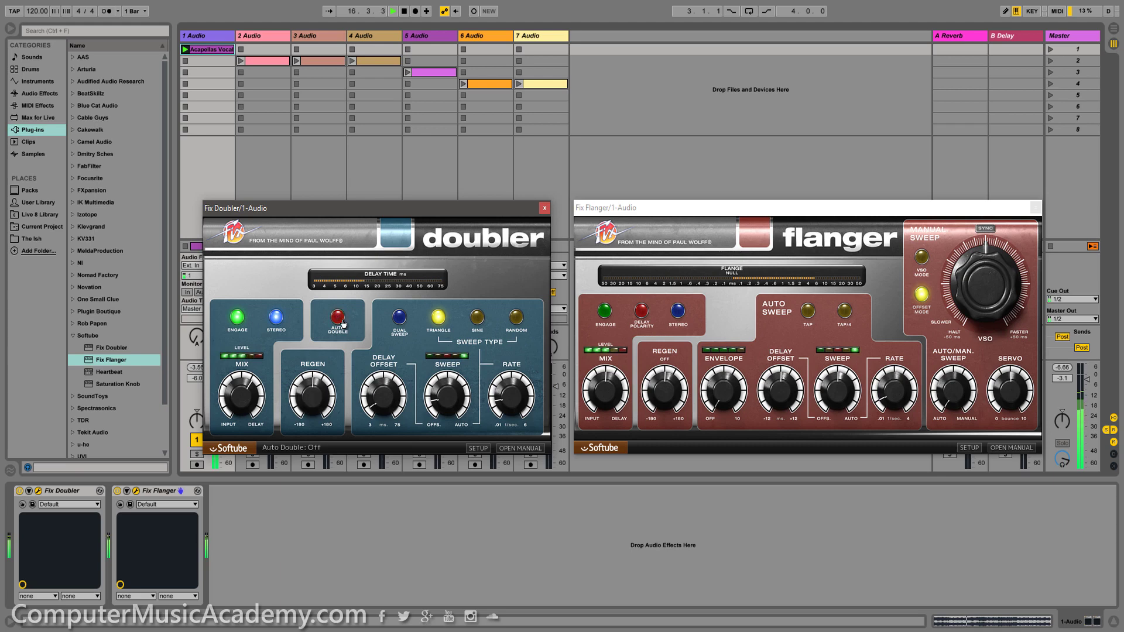
mouse_move(316, 392)
left_mouse_down()
mouse_move(305, 435)
mouse_move(331, 345)
mouse_move(322, 375)
left_mouse_up()
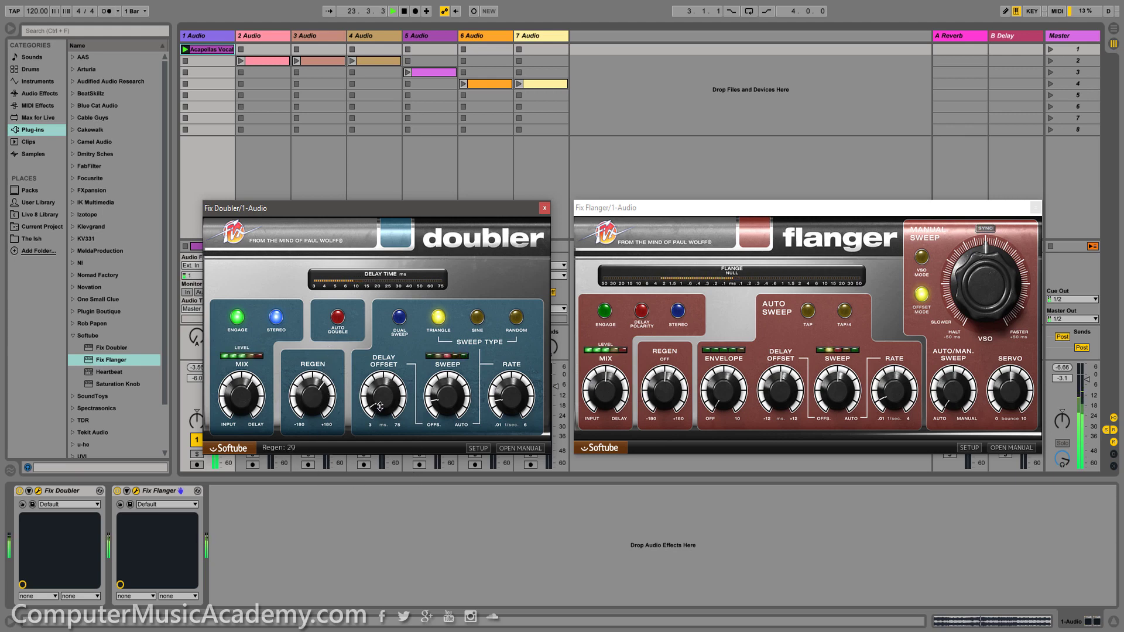
left_click_drag(380, 406, 389, 355)
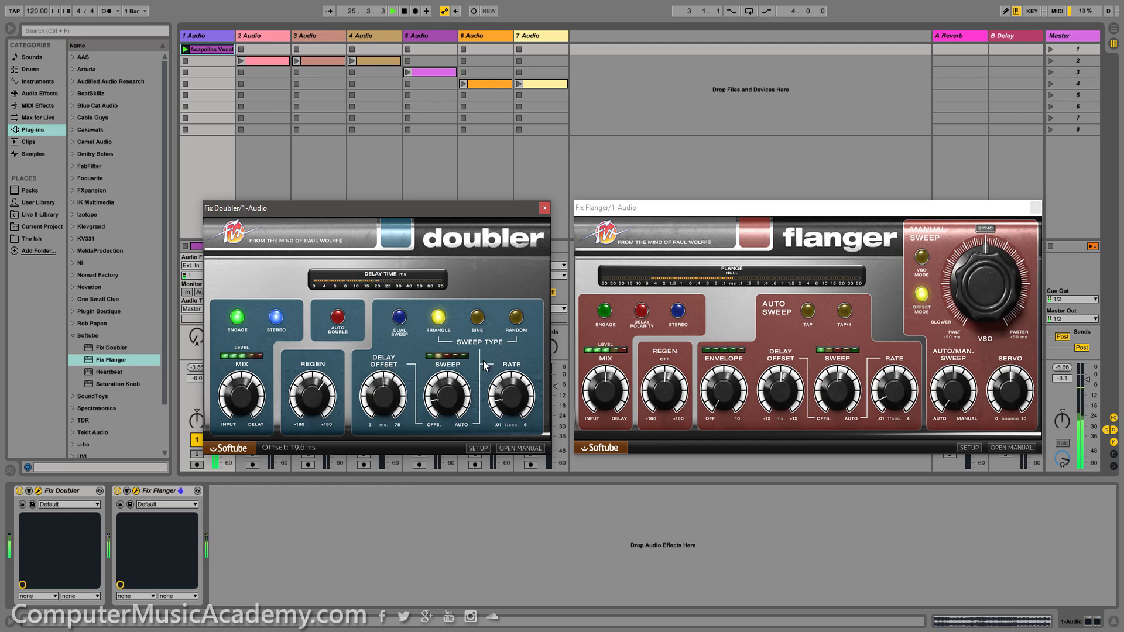
left_click_drag(450, 408, 459, 356)
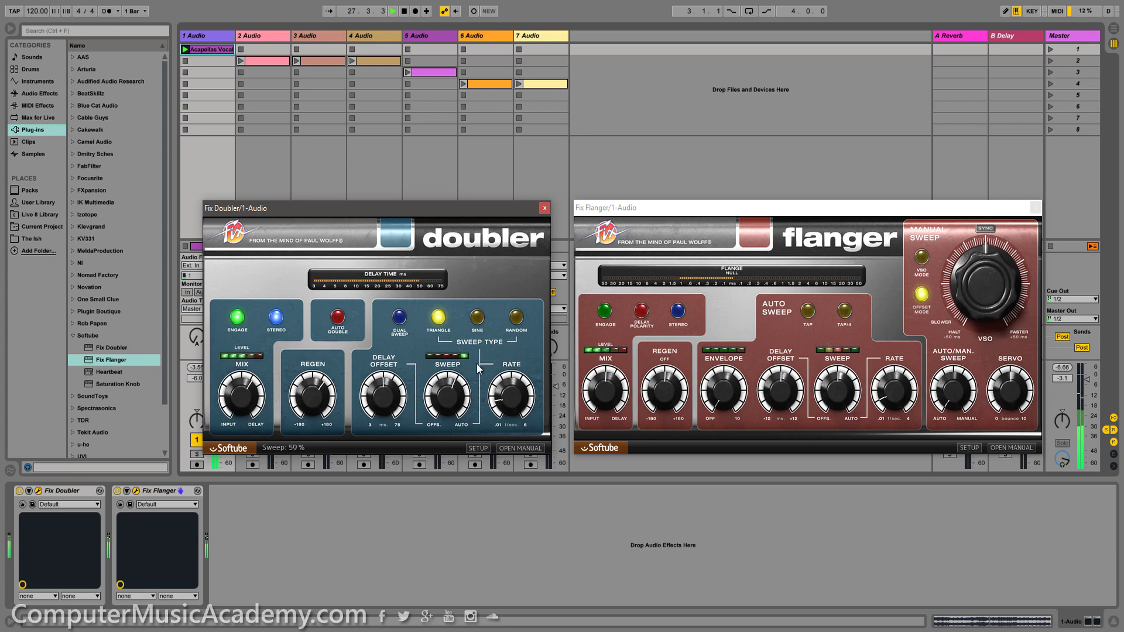
mouse_move(510, 411)
left_mouse_down()
mouse_move(524, 325)
mouse_move(505, 396)
mouse_move(432, 423)
left_mouse_up()
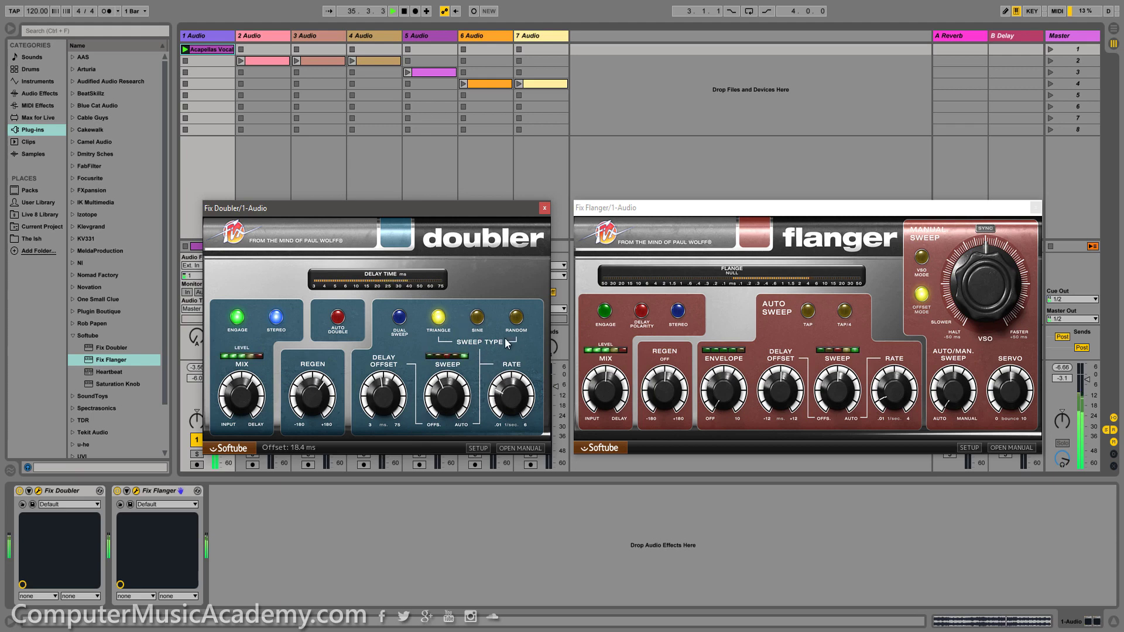
Step: Audition Sine and Random sweeps, then settle on Triangle with Dual Sweep and Auto Double on
left_click(479, 331)
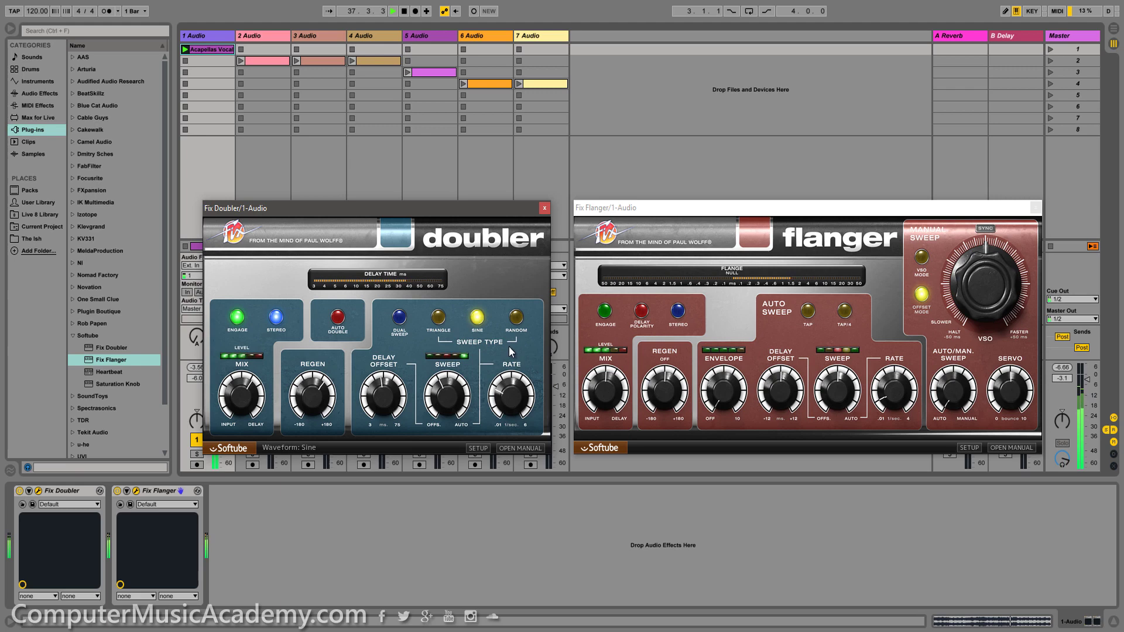
left_click(516, 320)
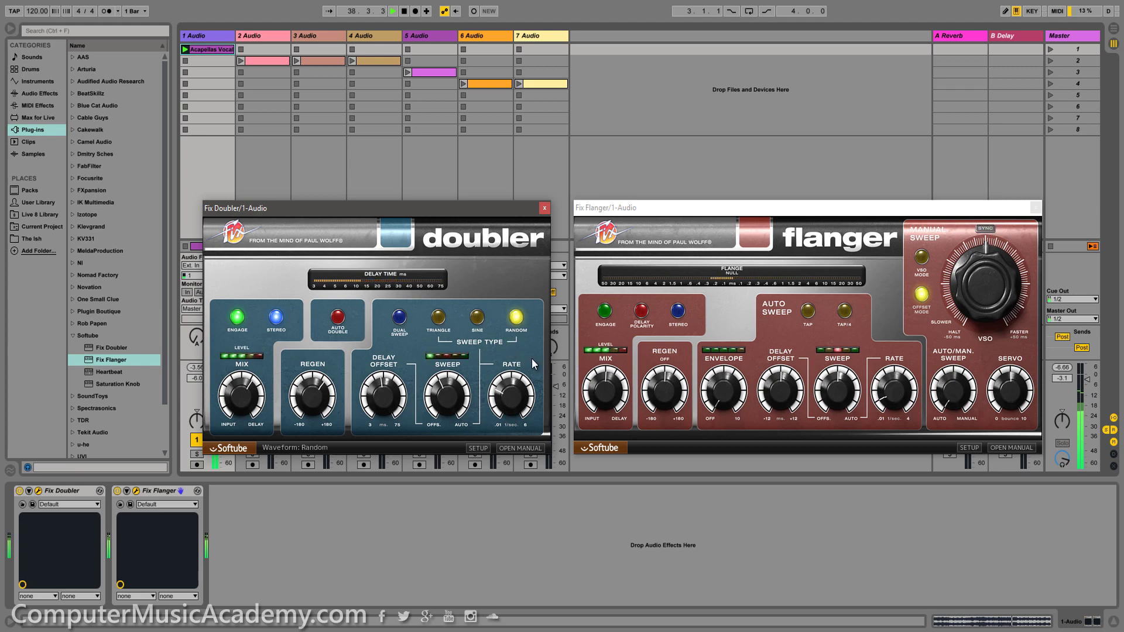
left_click(439, 318)
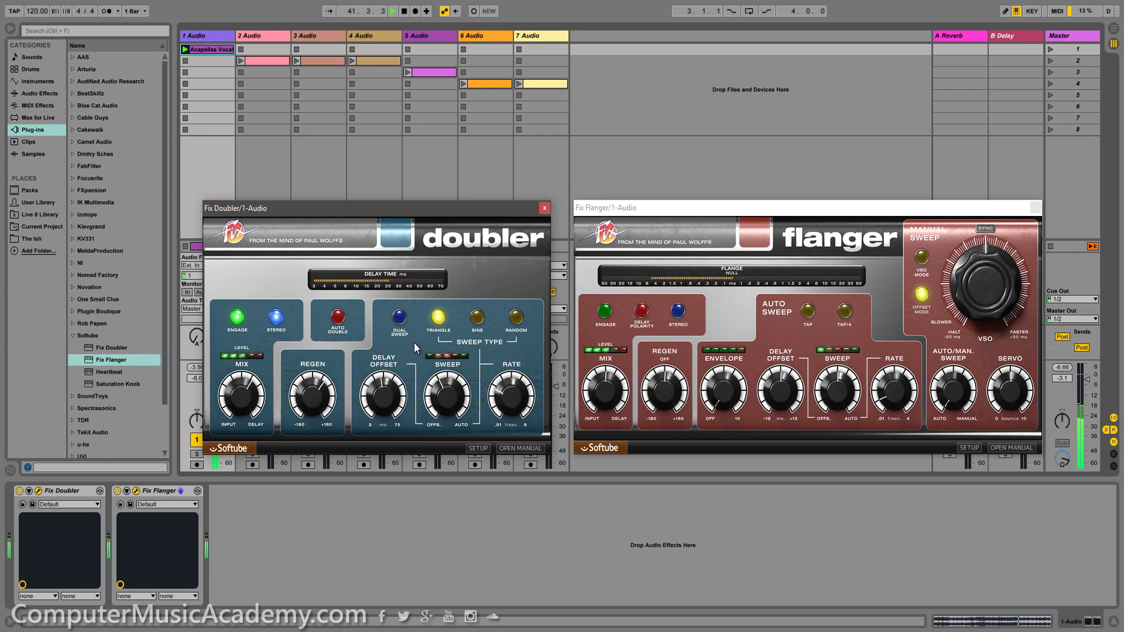
left_click(399, 318)
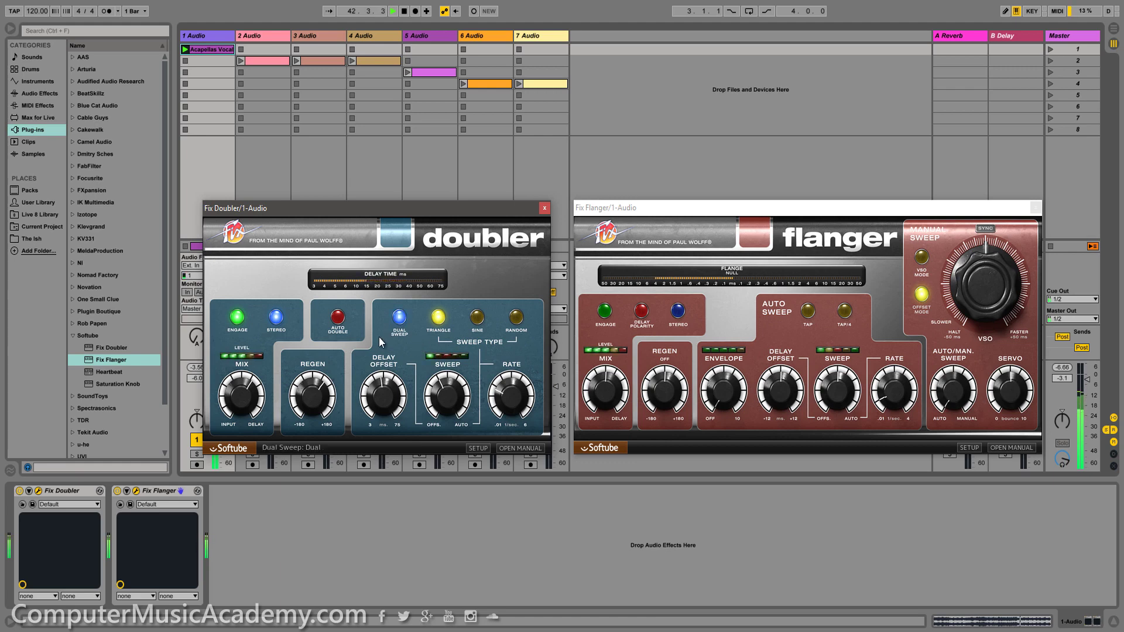
left_click(337, 317)
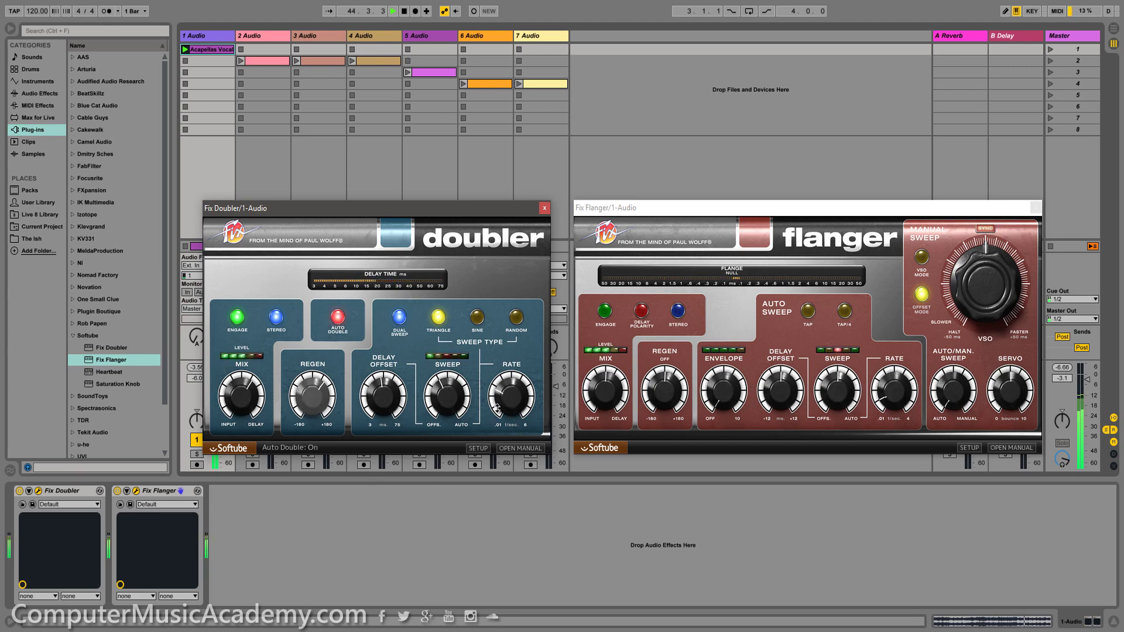
Step: Slow the Doubler rate to 0.52 Hz, raise sweep to 60%, and stop the acapella
left_click_drag(509, 382, 504, 387)
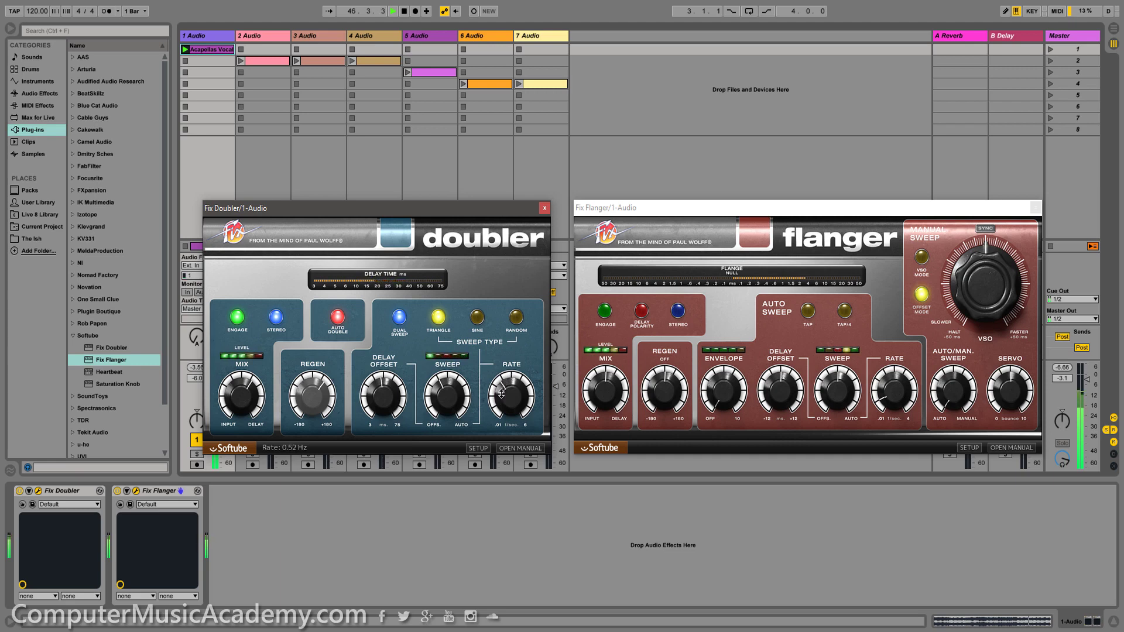
left_click_drag(448, 384, 449, 379)
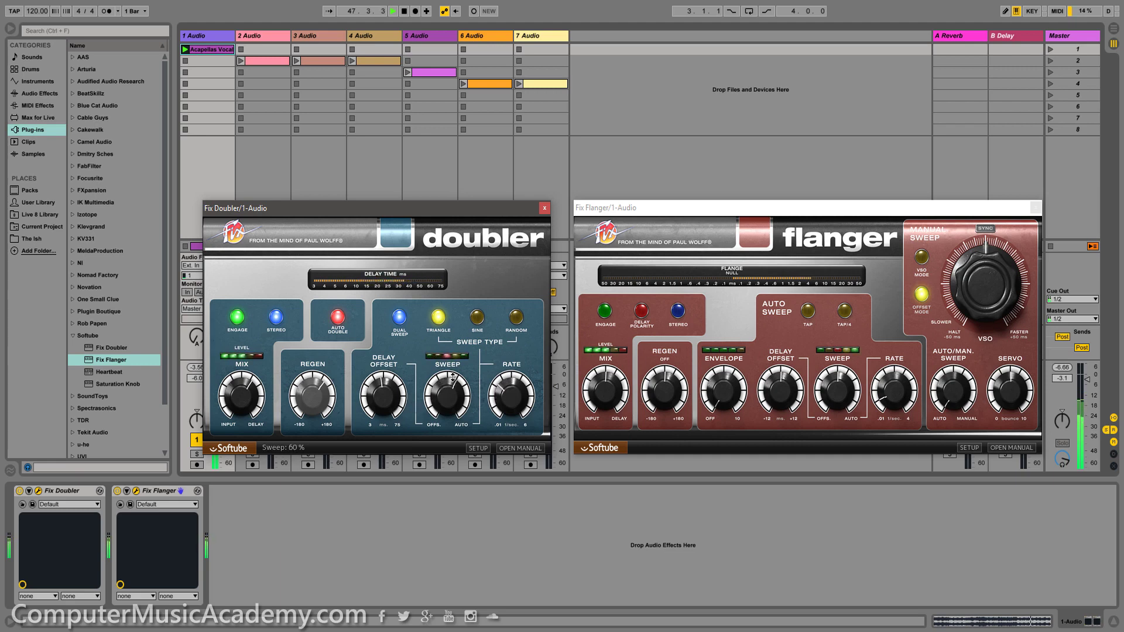
left_click(188, 132)
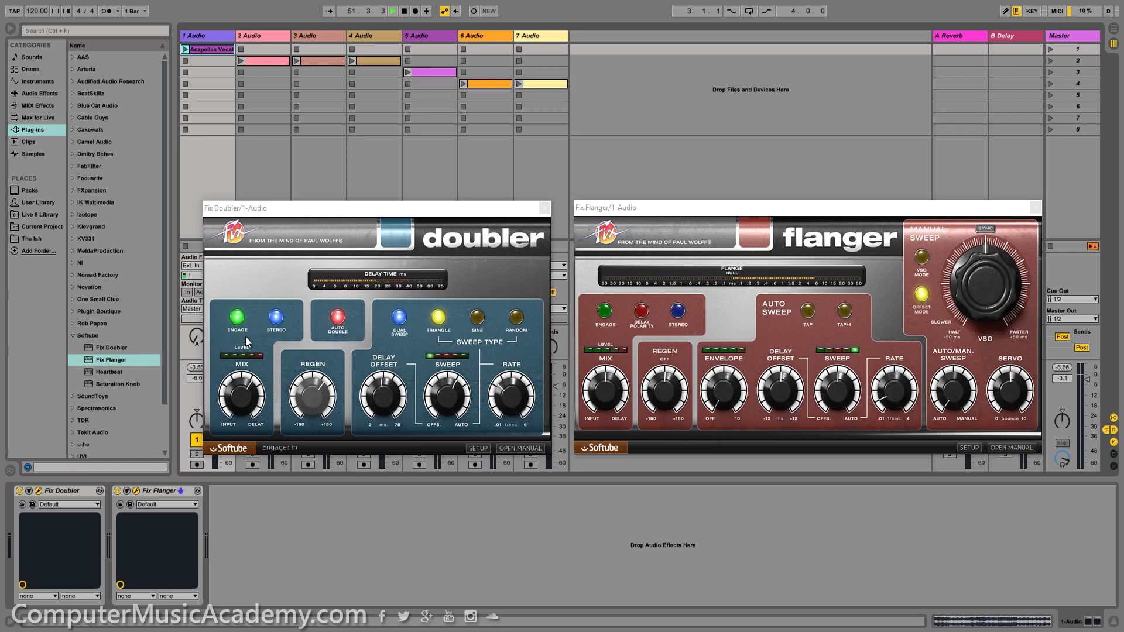
Step: Bypass the Doubler, engage the Fix Flanger, and restart the acapella clip
left_click(237, 317)
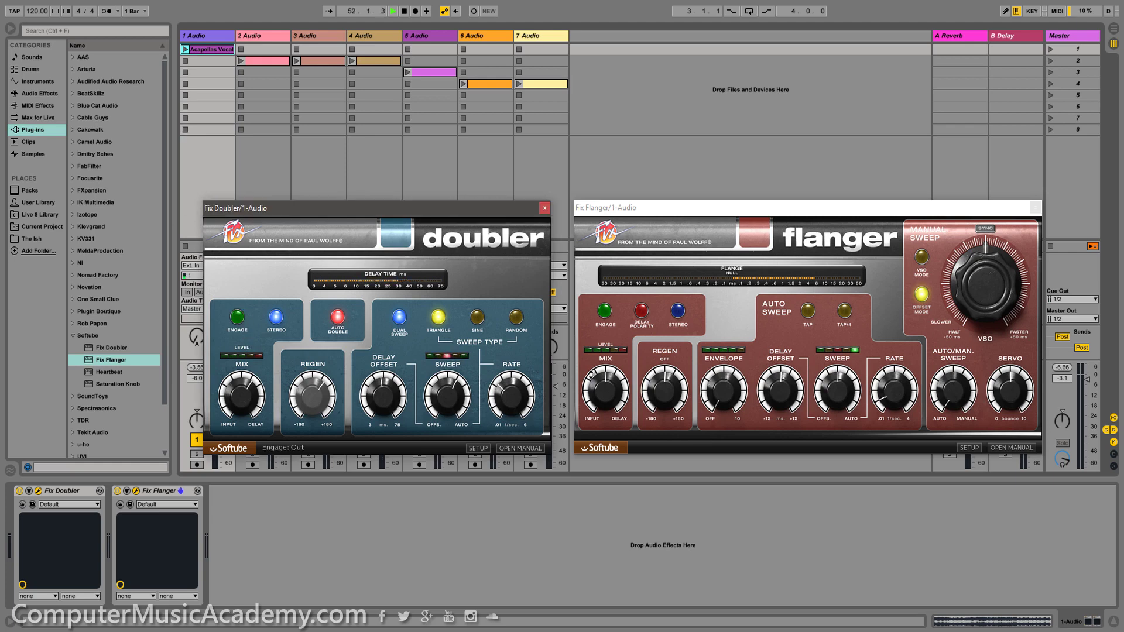
left_click(606, 313)
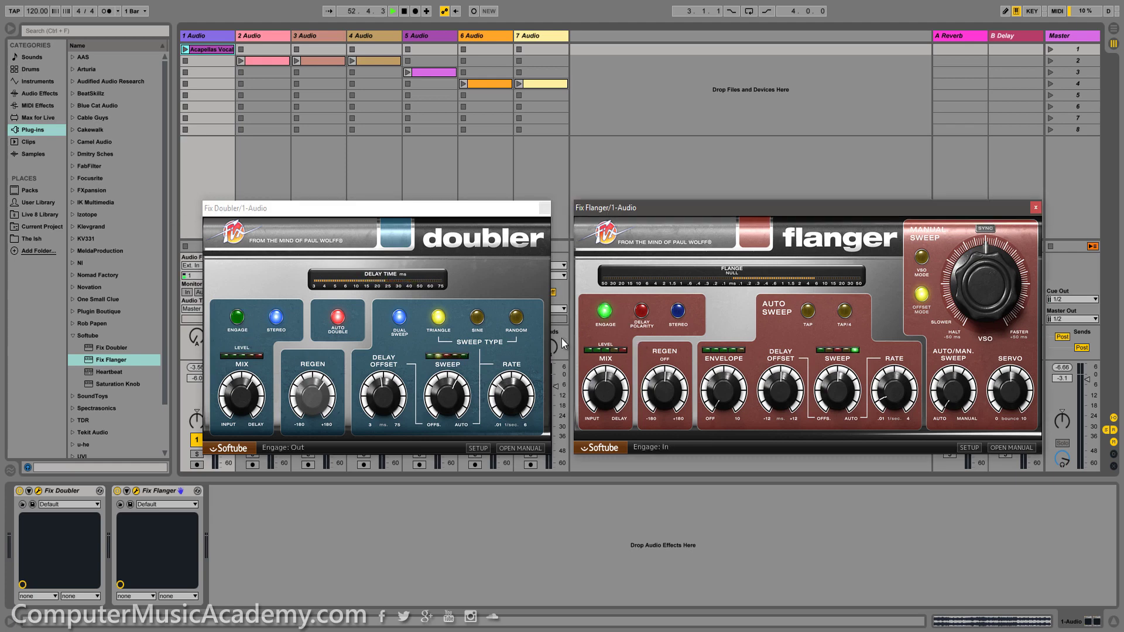
left_click(184, 51)
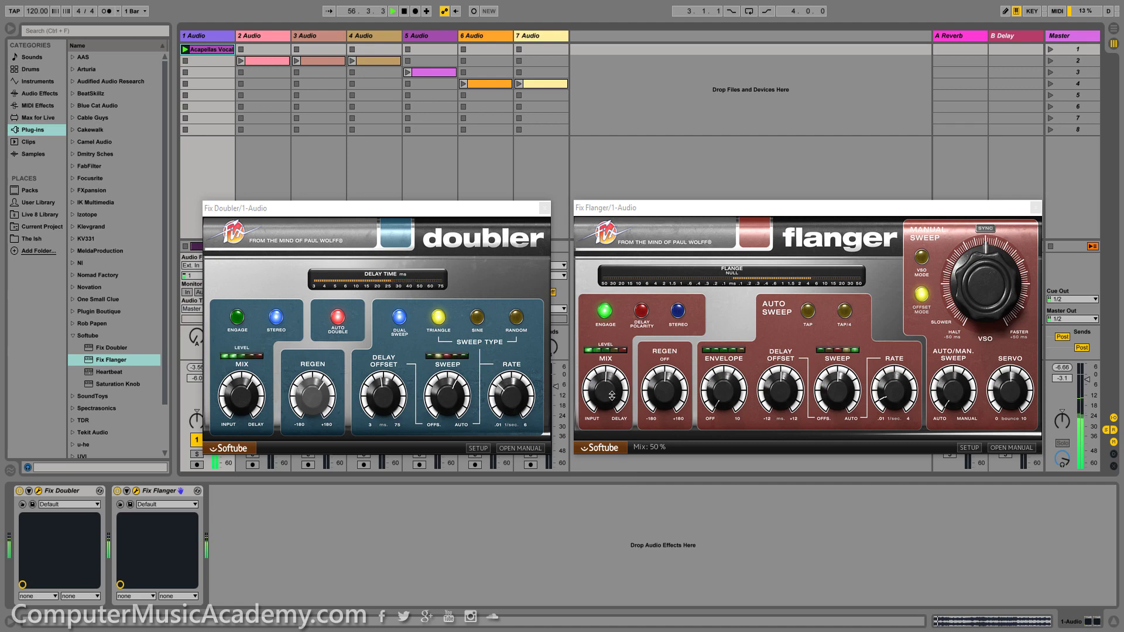
Step: Set the Flanger mix to about 62%, invert delay polarity, and try stereo before switching it off
left_click_drag(611, 396, 590, 472)
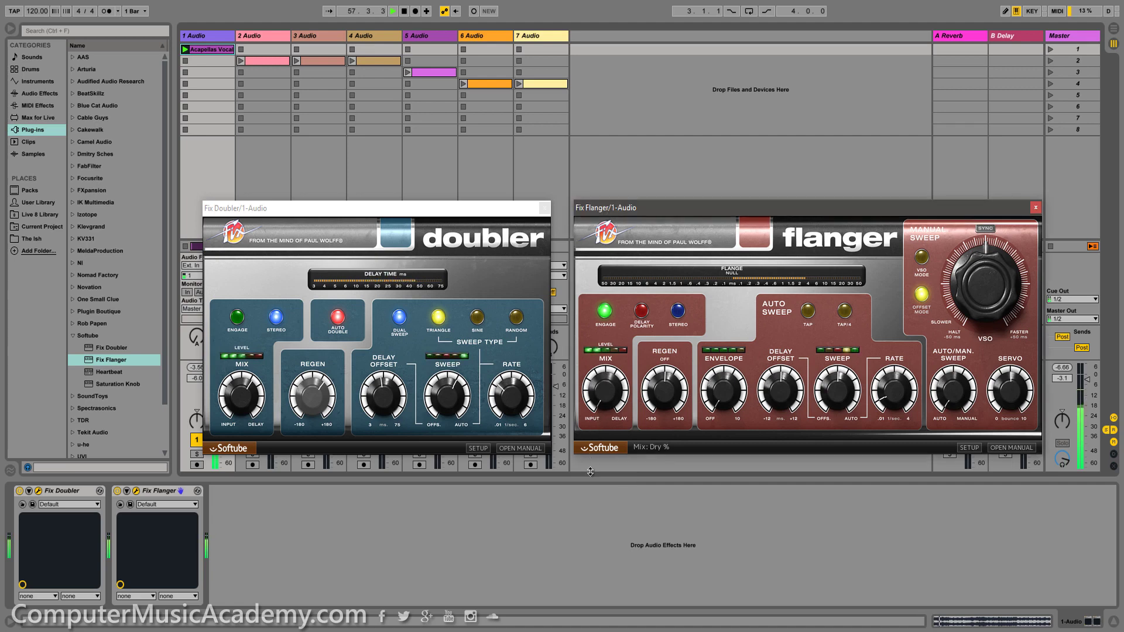
left_click_drag(590, 472, 593, 338)
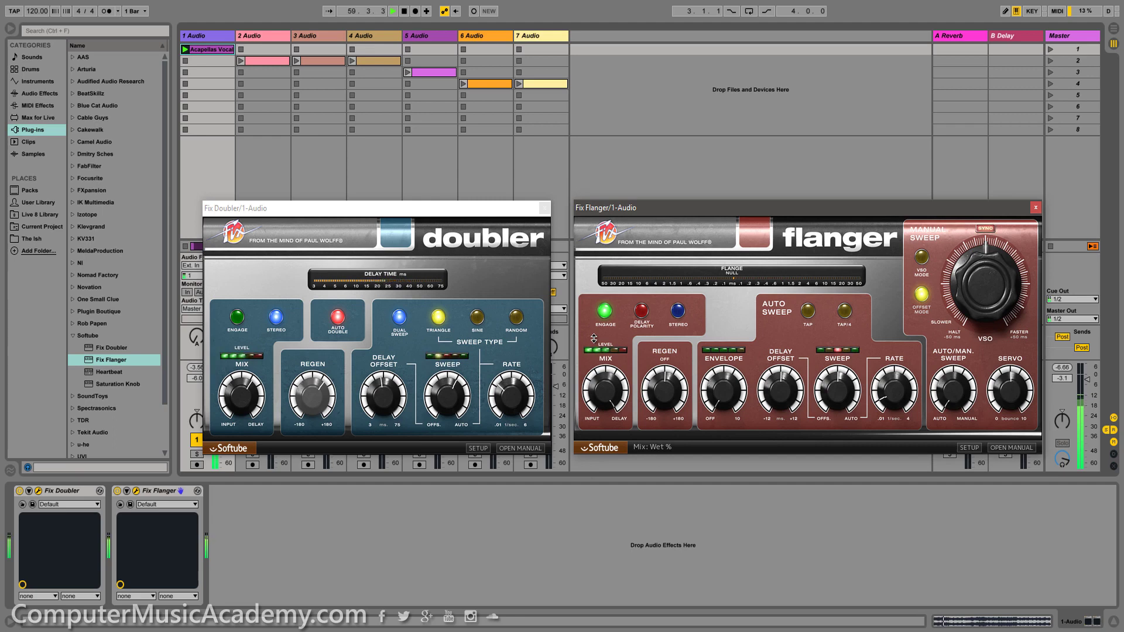
left_click_drag(594, 338, 611, 402)
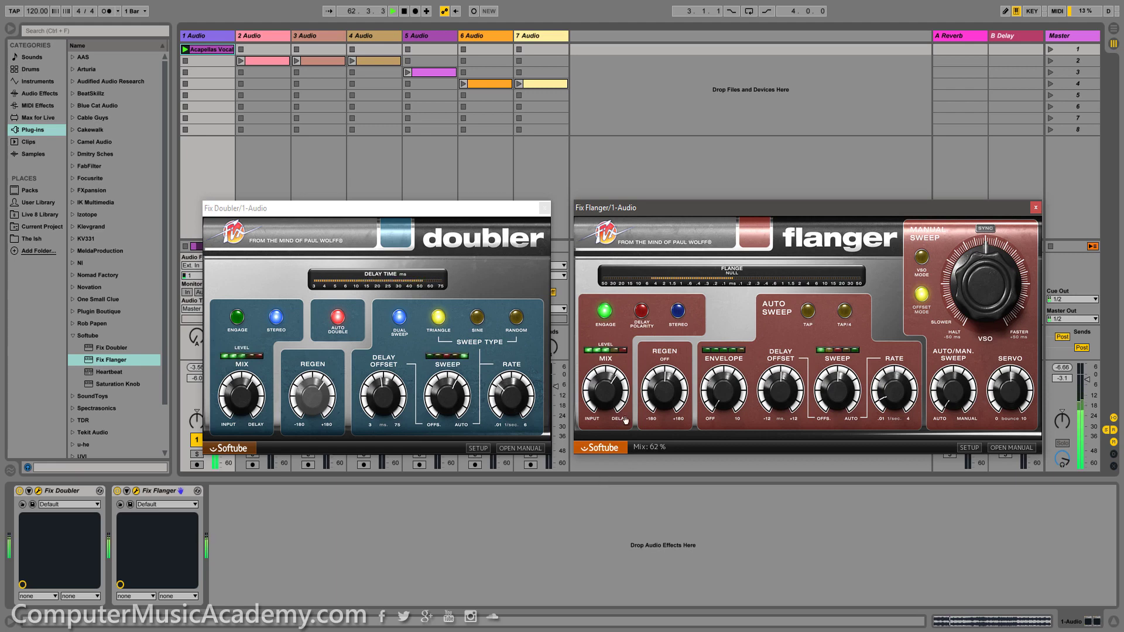
left_click(642, 313)
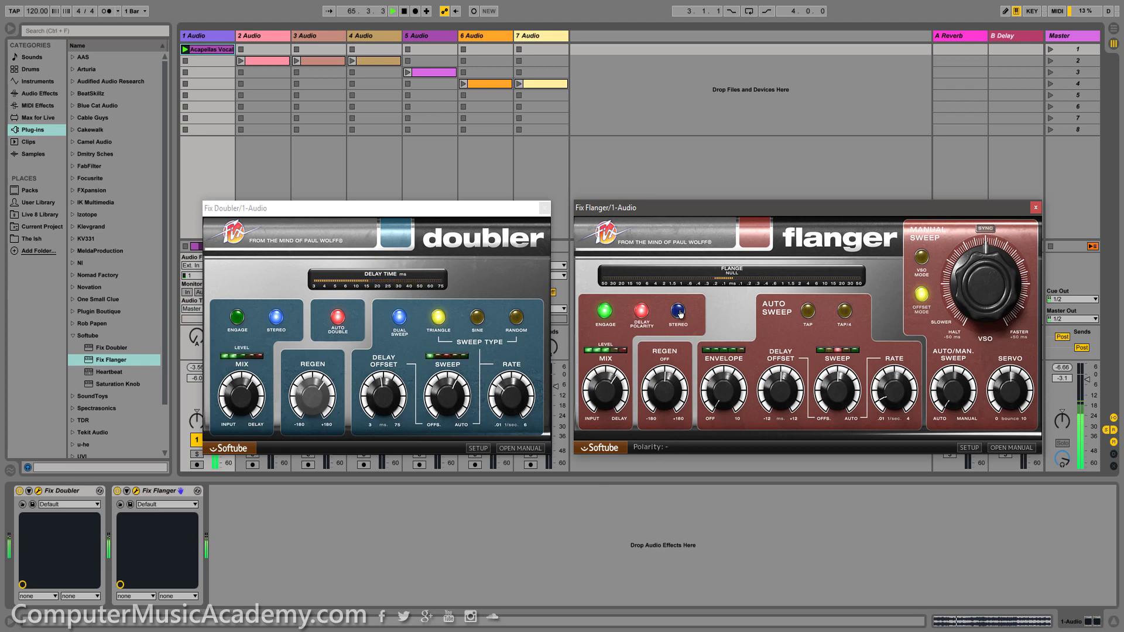
left_click(678, 311)
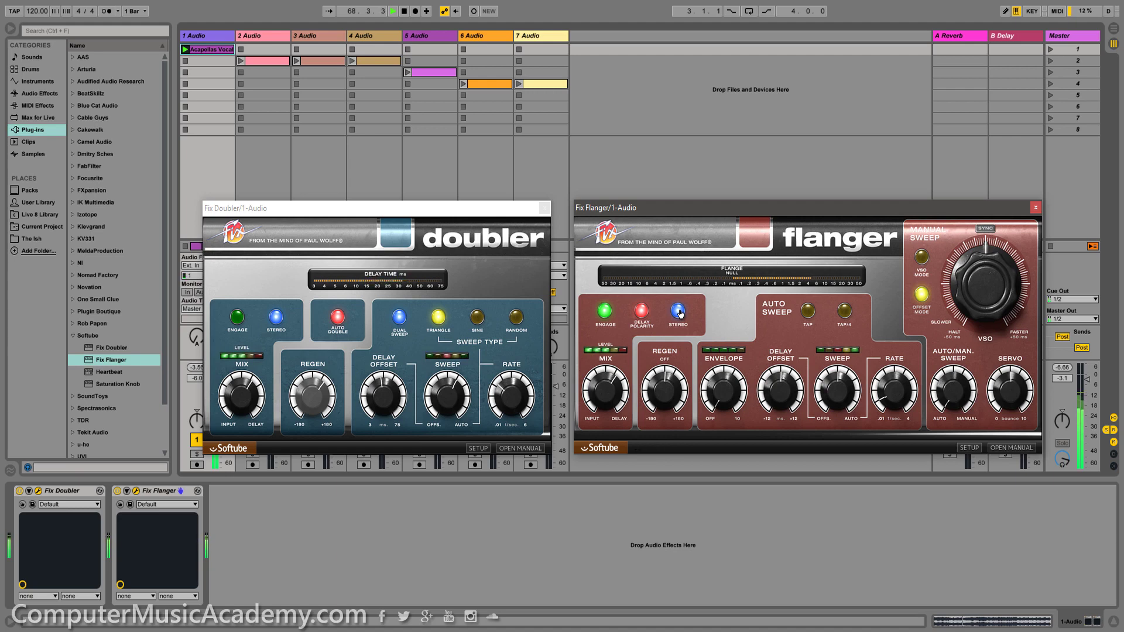
left_click(680, 314)
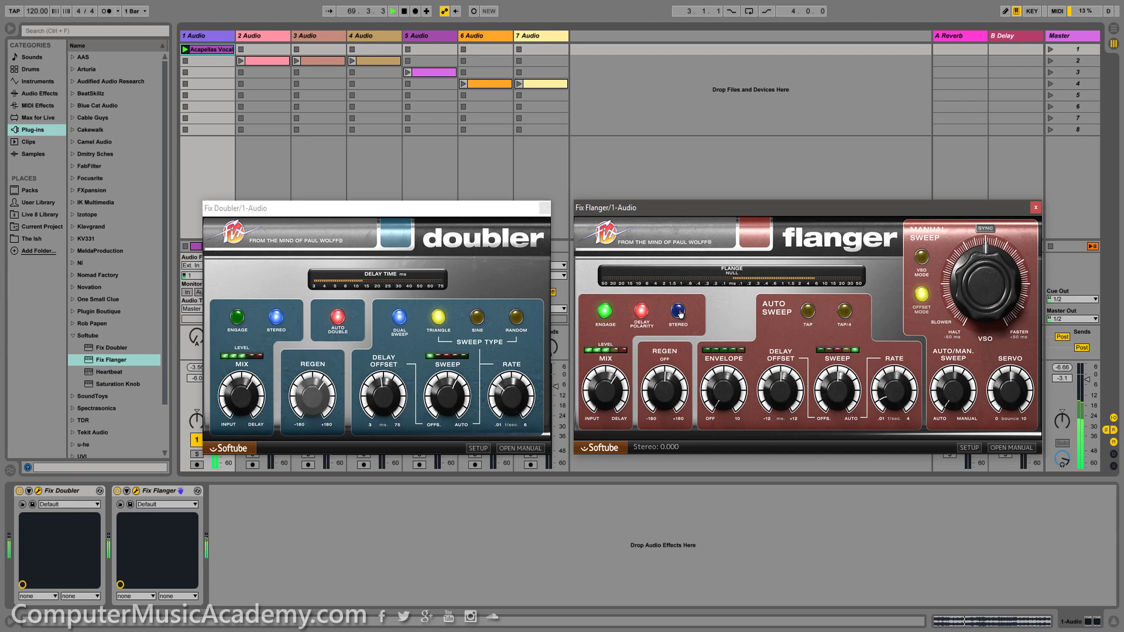
Step: Set Flanger polarity positive, raise regen, envelope to about half, sweep to 75%, rate to 0.47 Hz
left_click(641, 311)
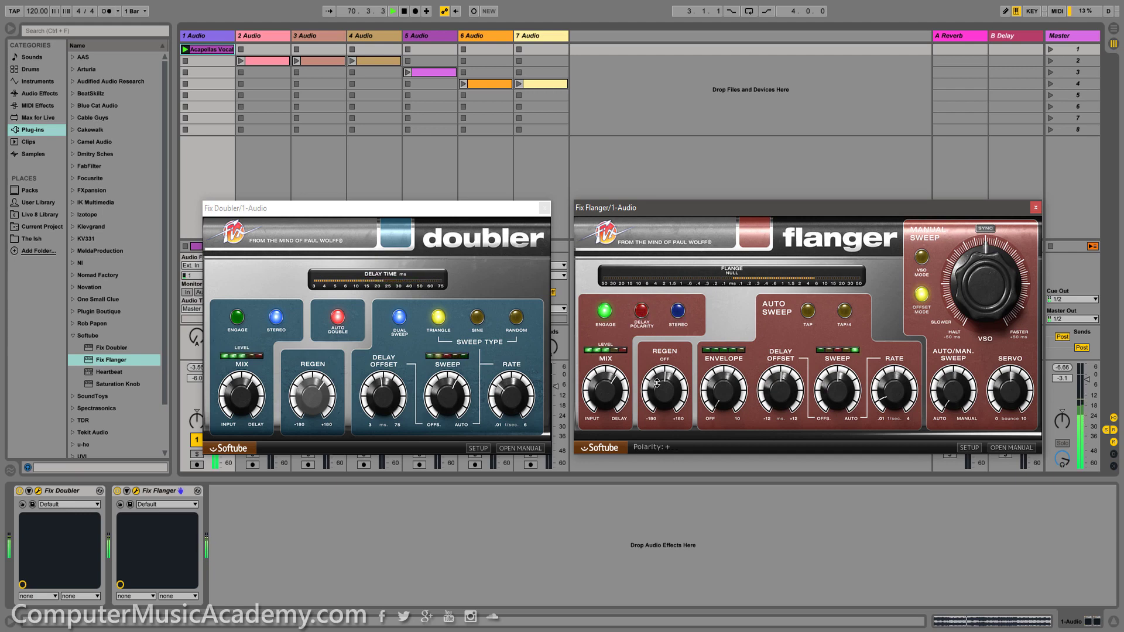
left_click_drag(657, 383, 663, 388)
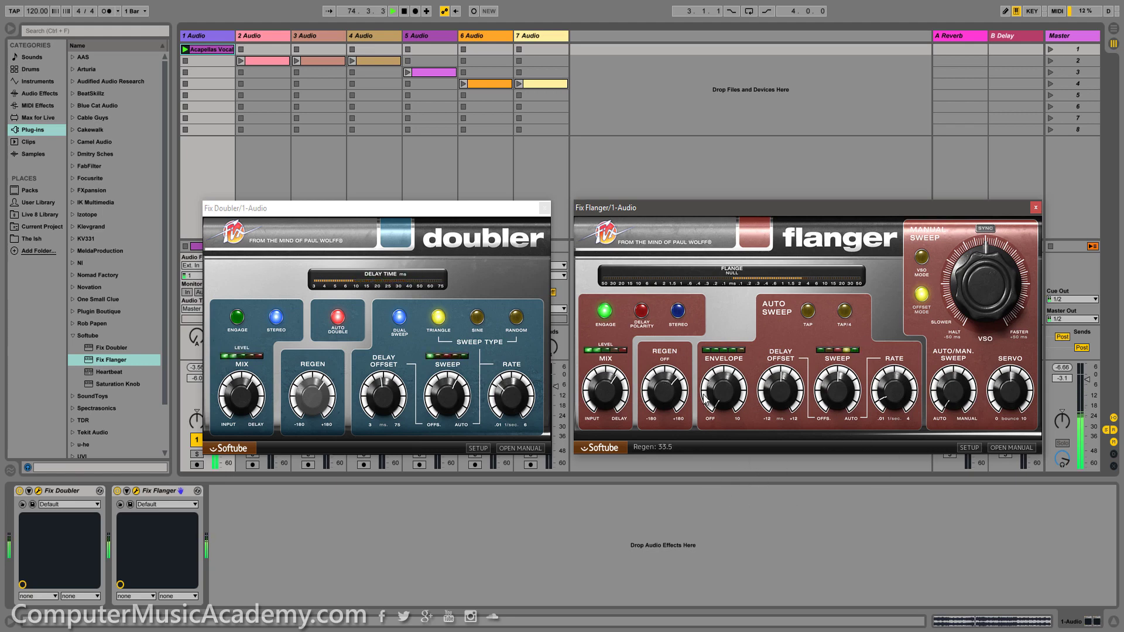
left_click_drag(731, 361, 741, 331)
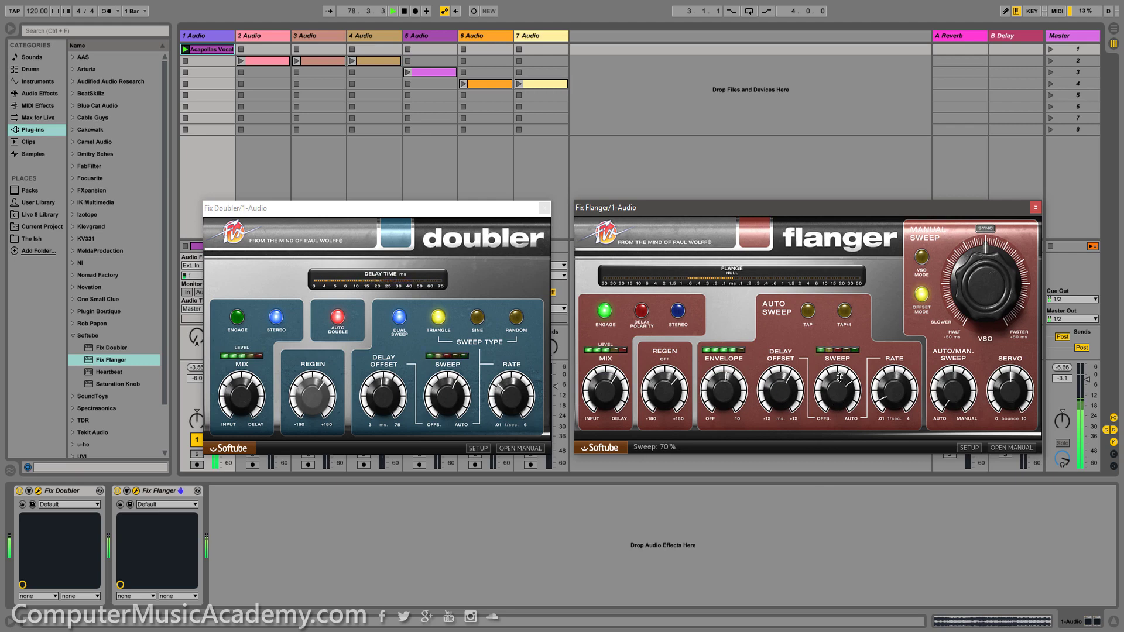
left_click_drag(839, 378, 839, 374)
left_click_drag(895, 400, 897, 383)
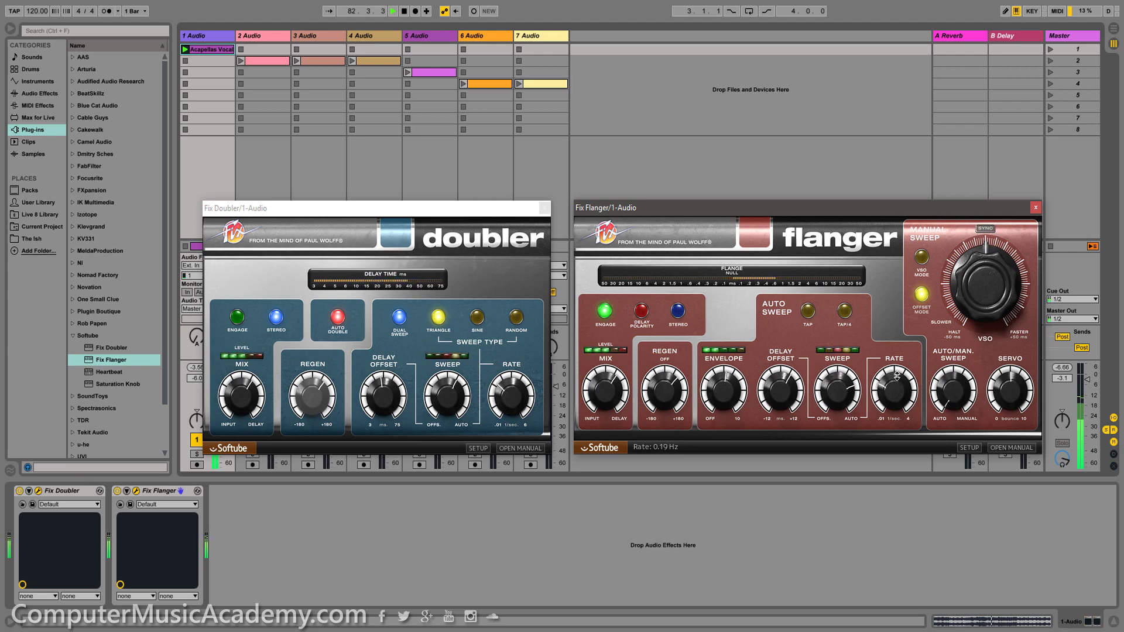
left_click_drag(896, 377, 901, 357)
Step: Tap in the Flanger's sweep rate and divide it by four with TAP/4
left_click(808, 316)
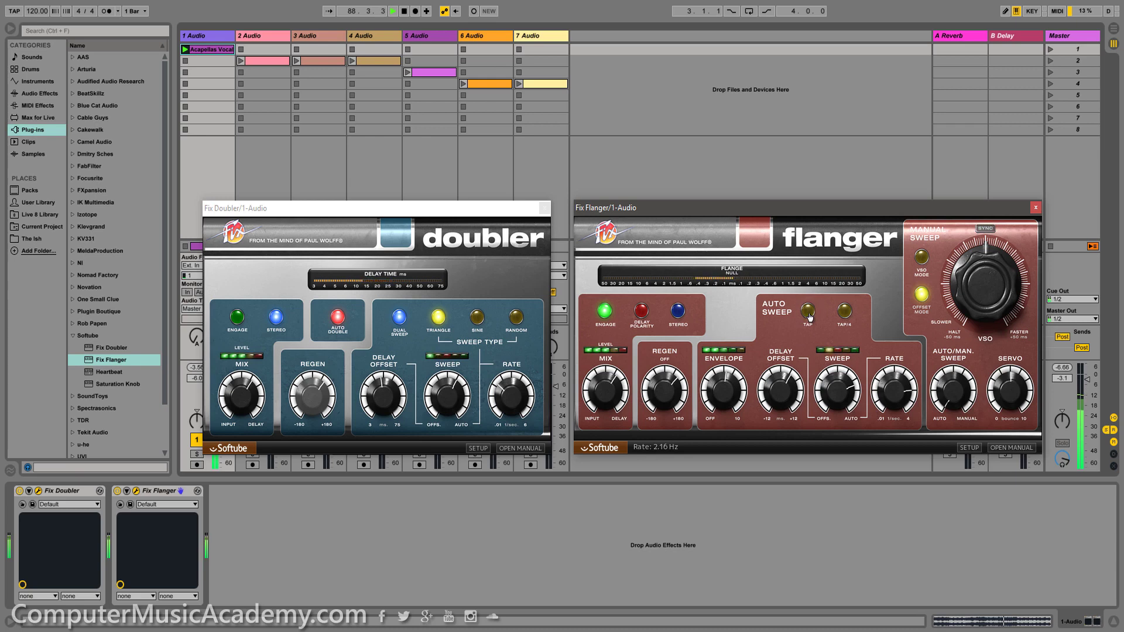
left_click(808, 317)
left_click(808, 316)
left_click(844, 313)
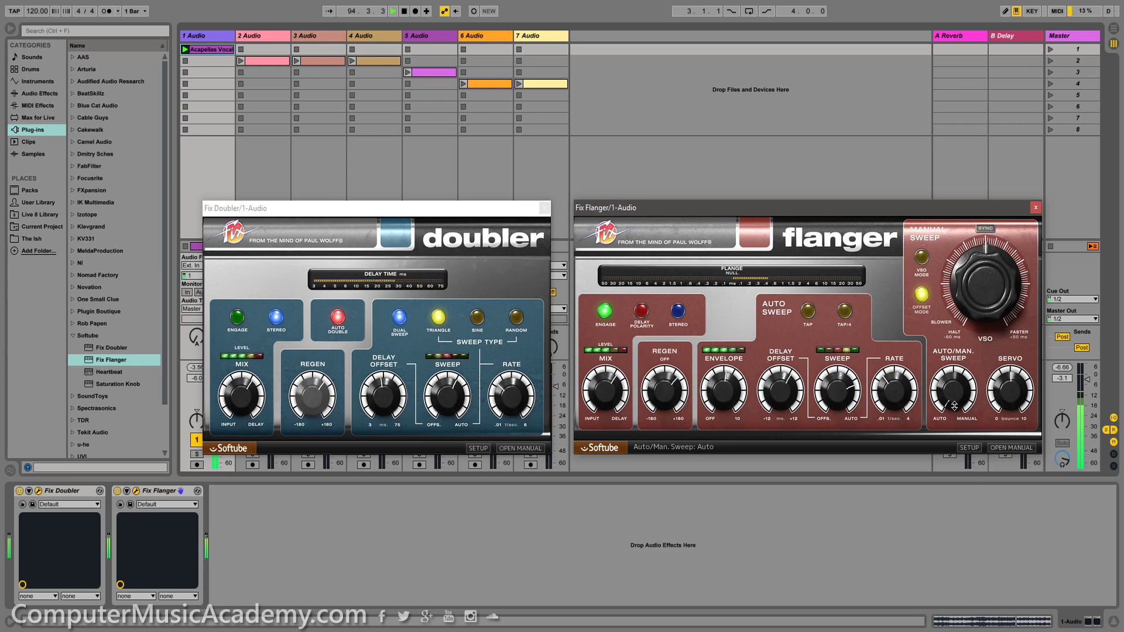
Step: Move the sweep toward manual, set VSO to -38% and servo to 69%
left_click_drag(954, 406, 955, 297)
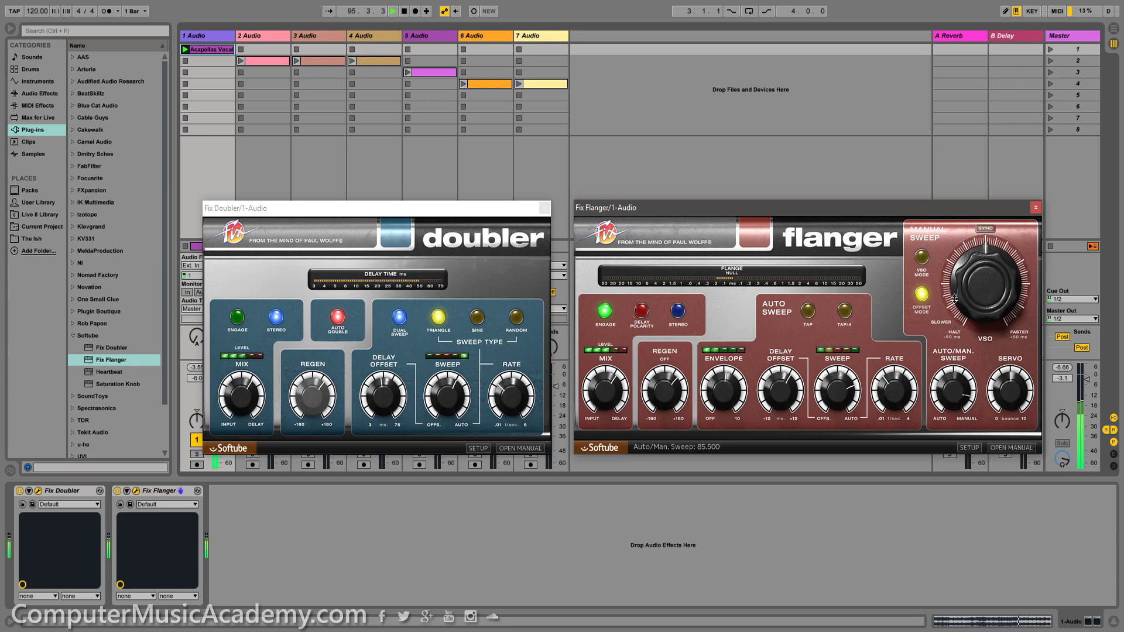
left_click_drag(965, 305, 985, 236)
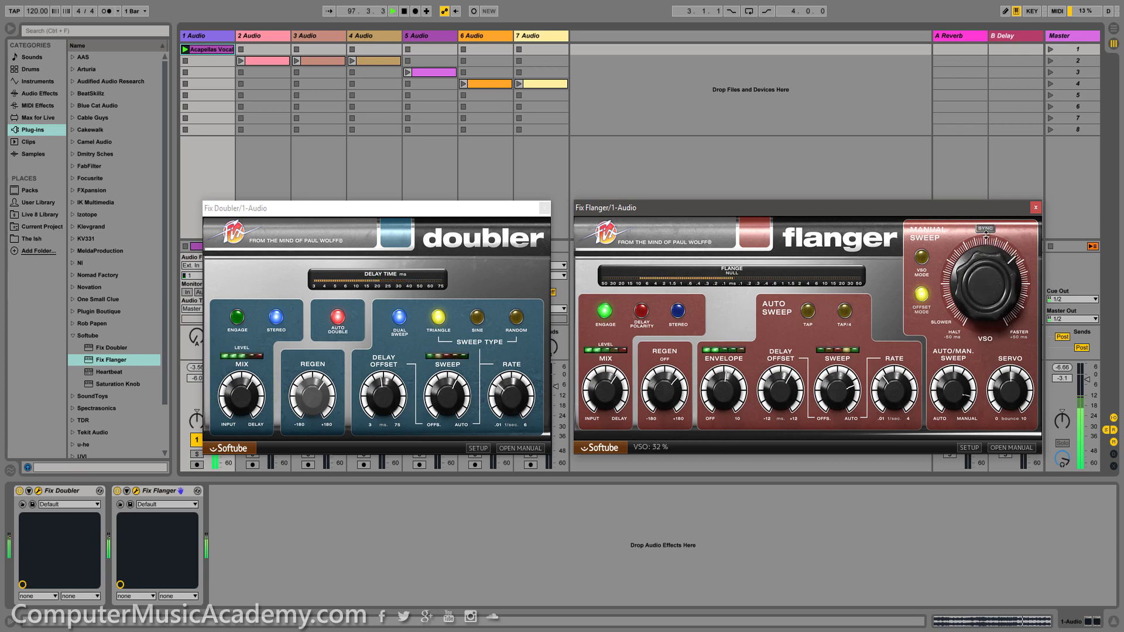
left_click_drag(1005, 396, 1007, 371)
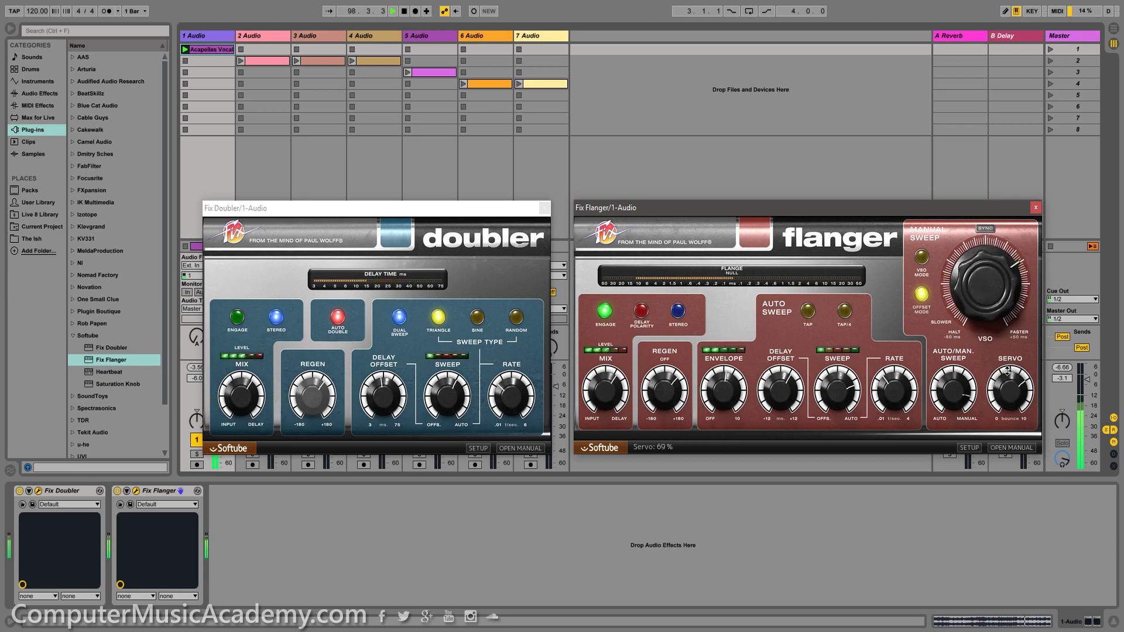
left_click_drag(976, 259, 948, 421)
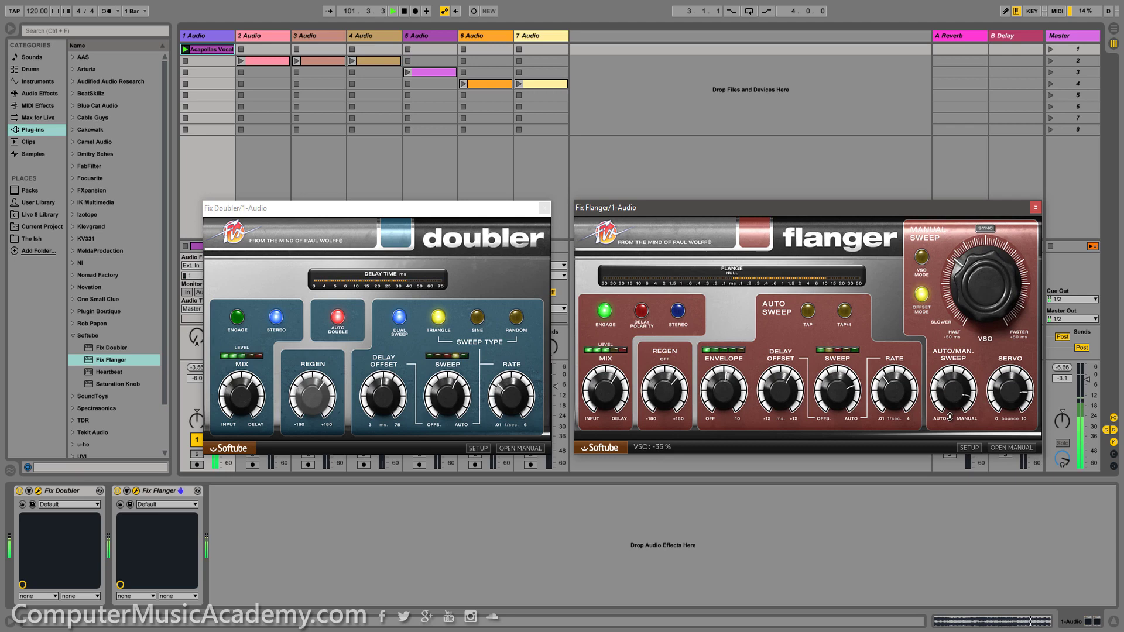
Step: Check the Doubler and Flanger preset lists, leave them on Default, and play track 2's clip
left_click(186, 128)
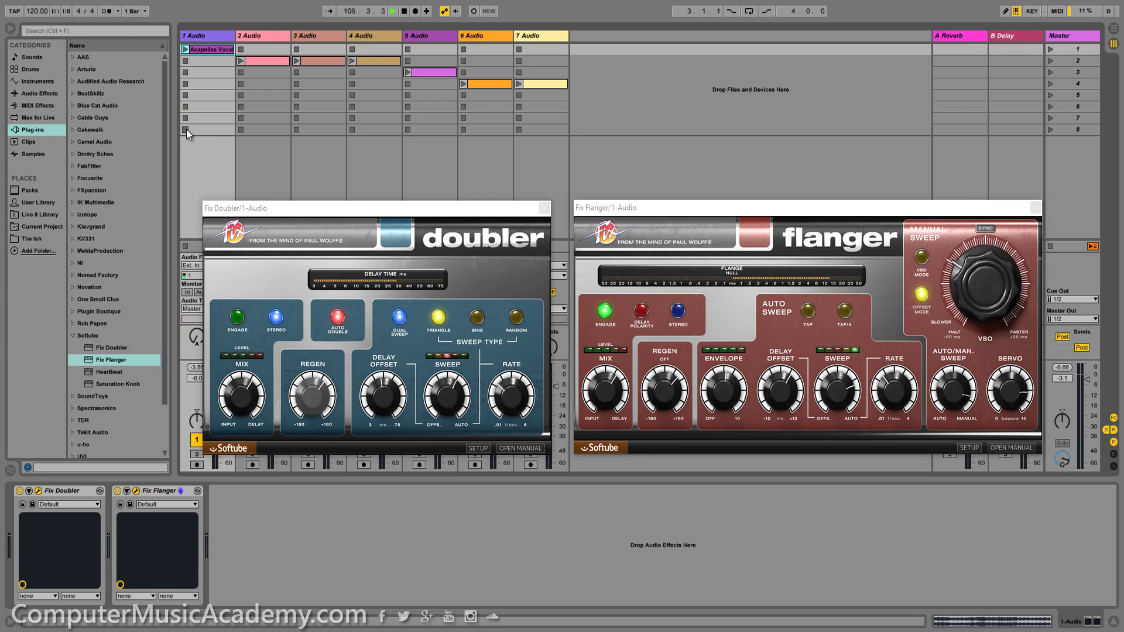
left_click(66, 503)
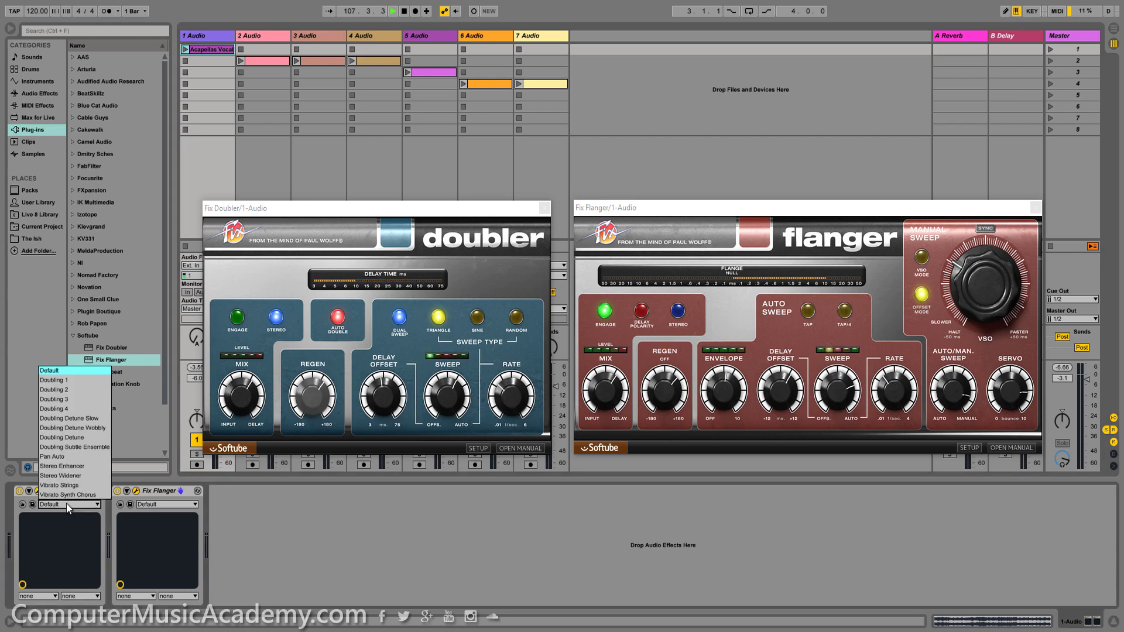
left_click(163, 507)
left_click(166, 504)
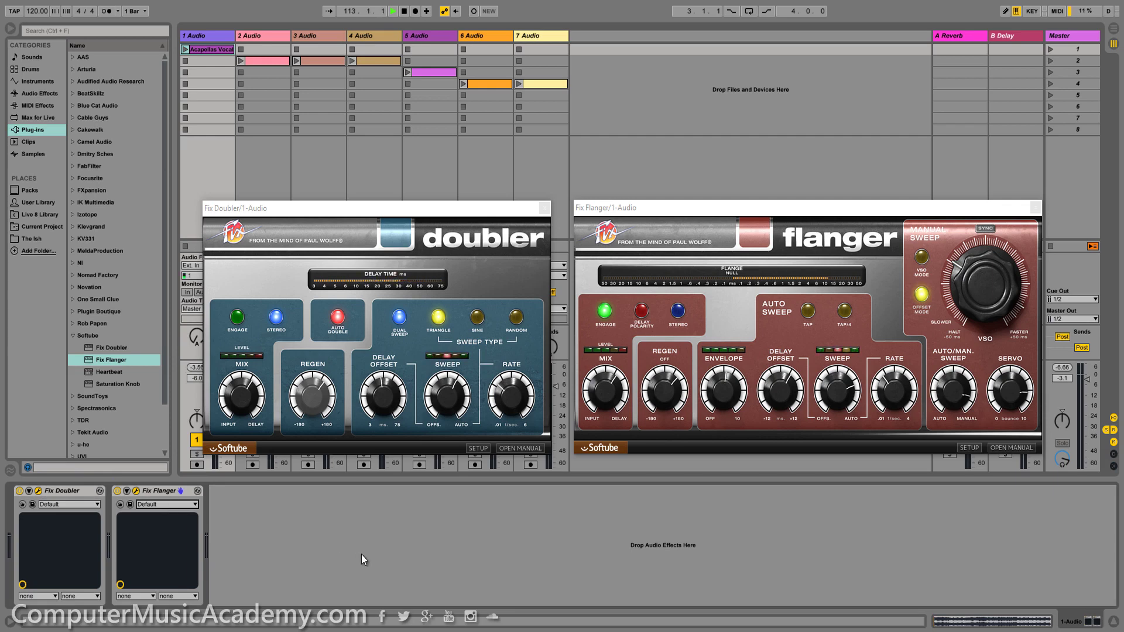
left_click(241, 60)
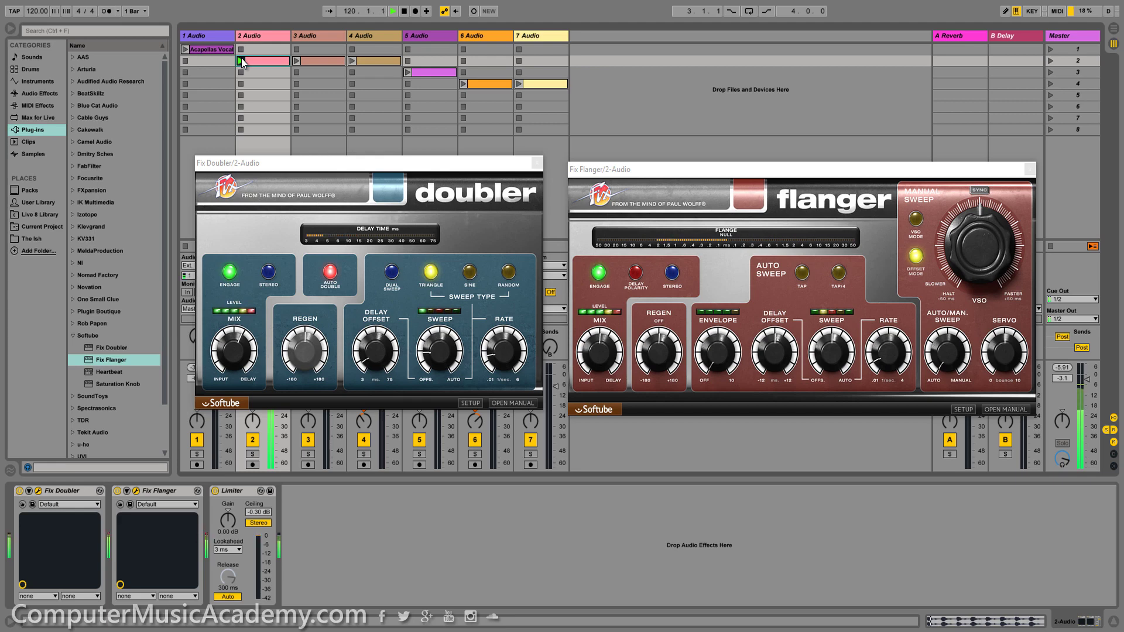
Step: Launch the clips on 3 Audio, 4 Audio and 5 Audio to hear their doubler and flanger
left_click(297, 60)
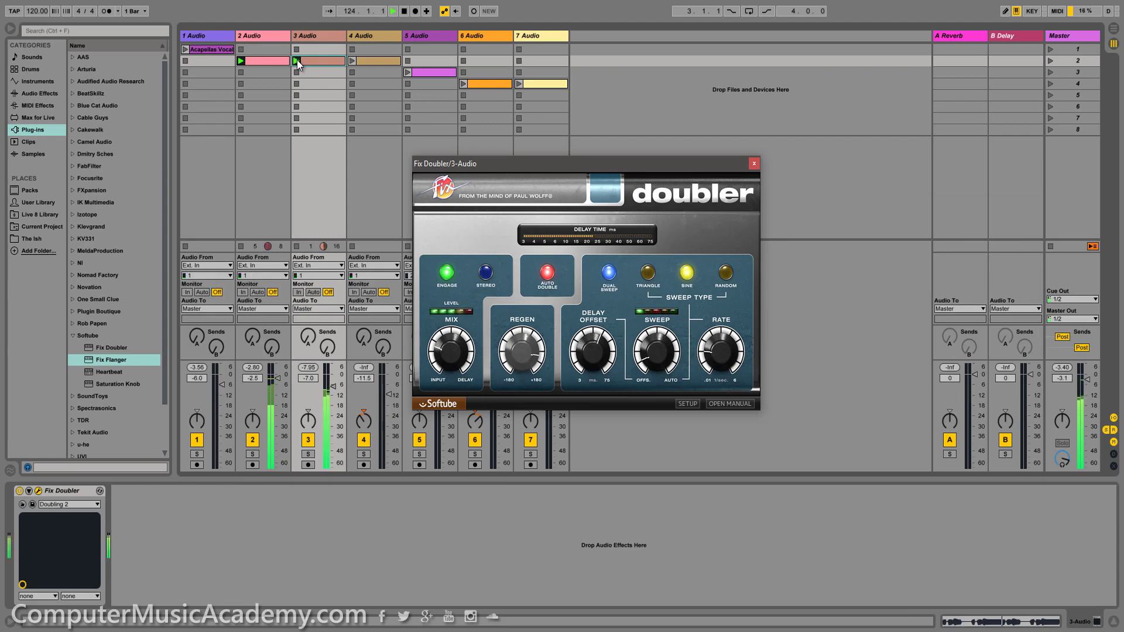
left_click(353, 61)
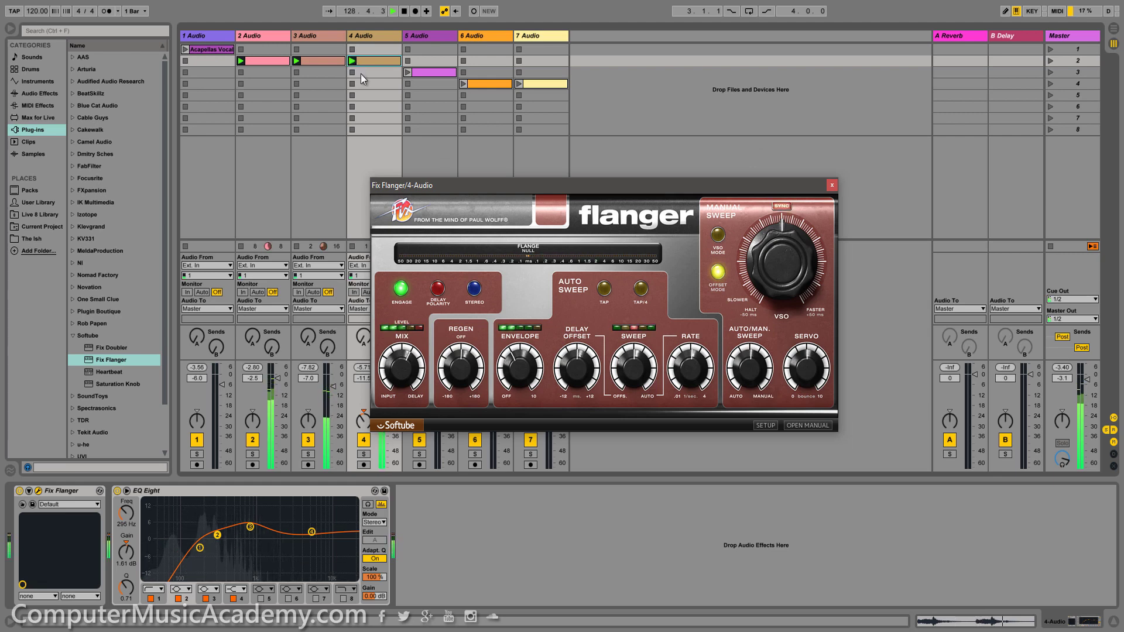
left_click(408, 72)
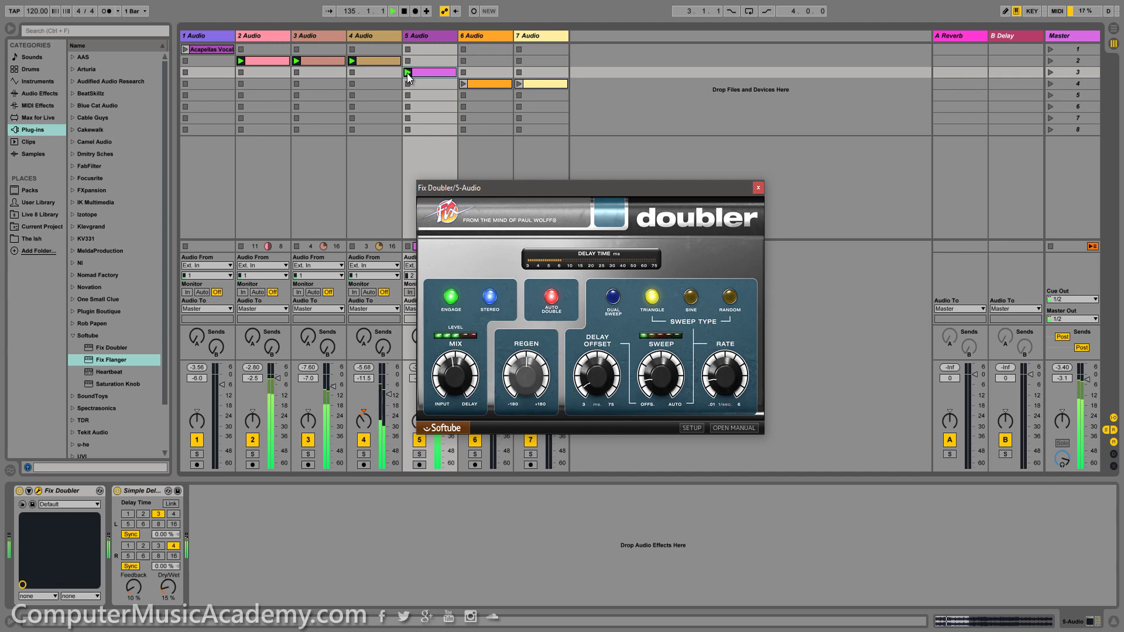
Step: Launch the slot 4 clips on 6 Audio and 7 Audio, then show track 6's FX Leslie Slow flanger
left_click(462, 83)
left_click(518, 83)
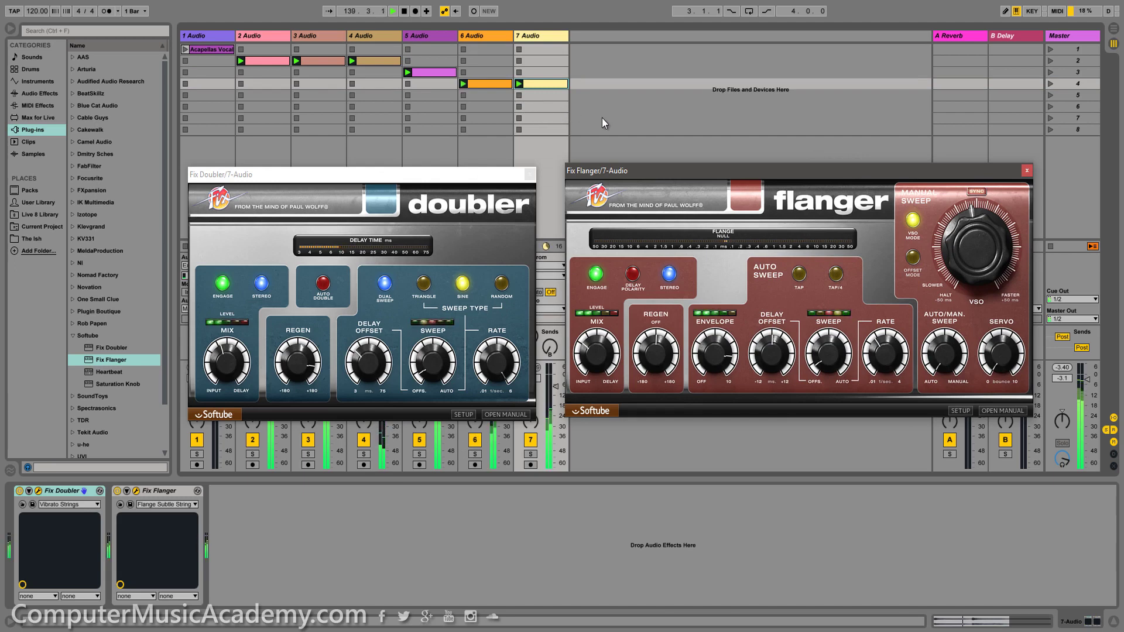
left_click(483, 39)
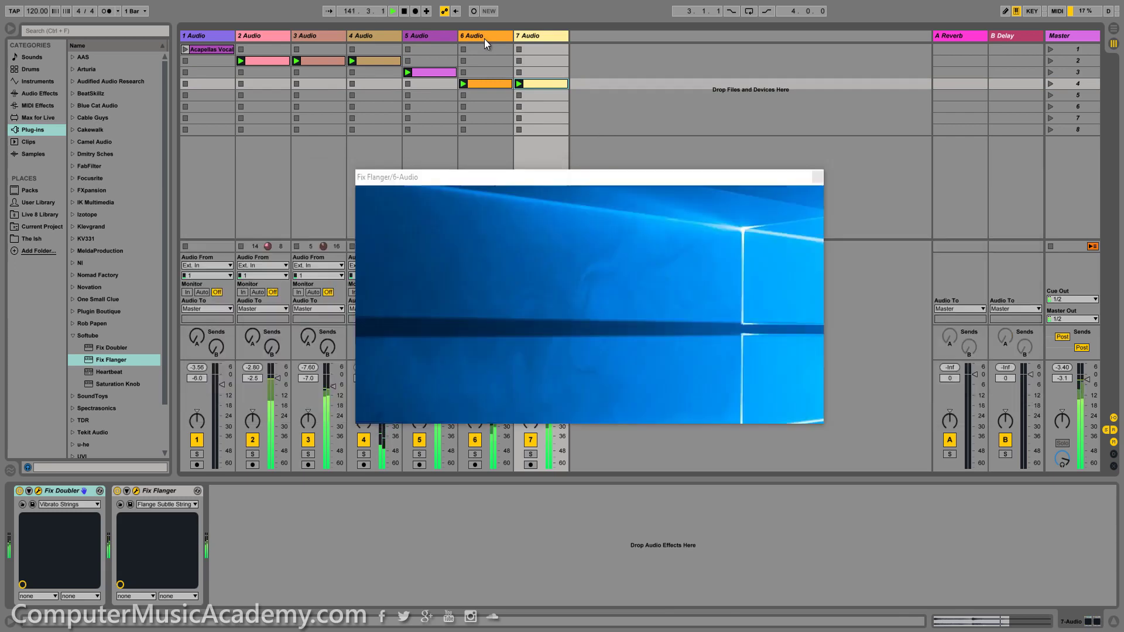